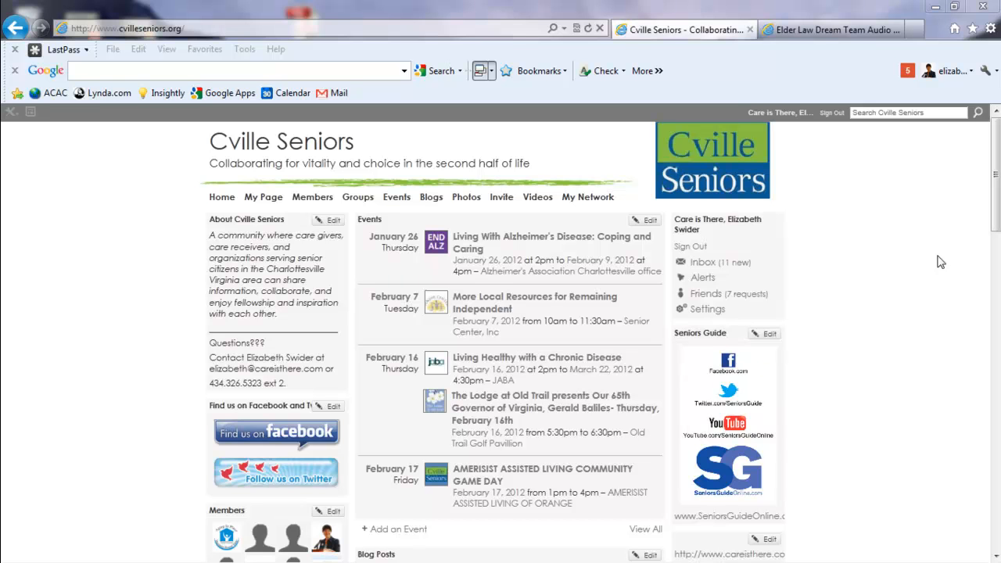
# Review the Elder Law Dream Team blog post, from the presentation links to the meeting attendees list.
pyautogui.click(843, 31)
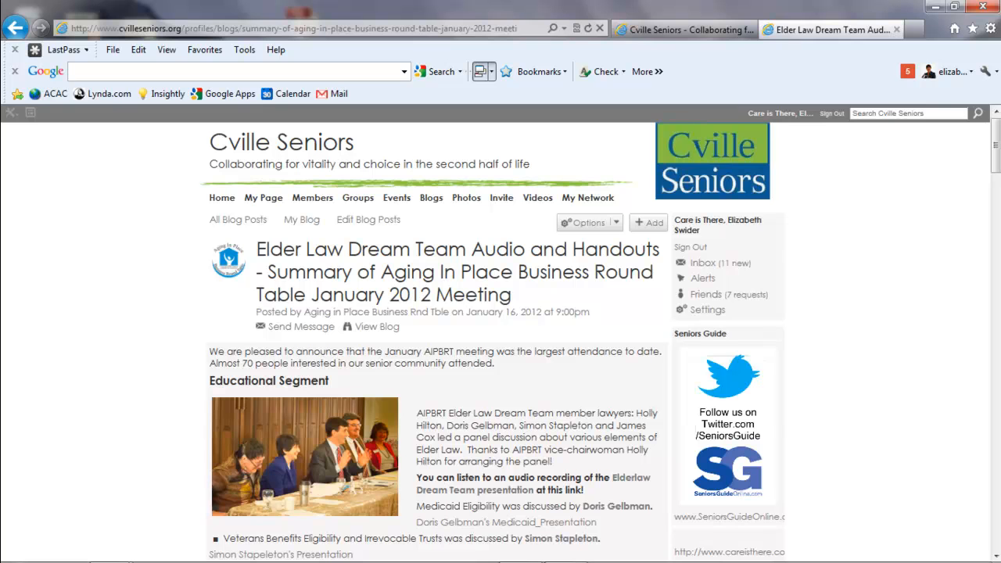
pyautogui.moveTo(997, 144); pyautogui.dragTo(996, 171)
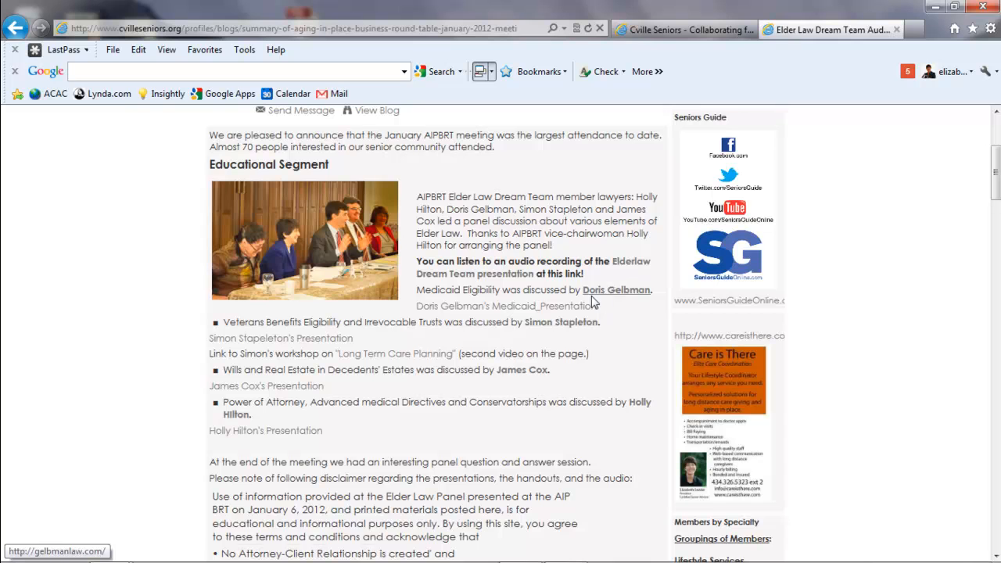
pyautogui.scroll(-5, 561, 320)
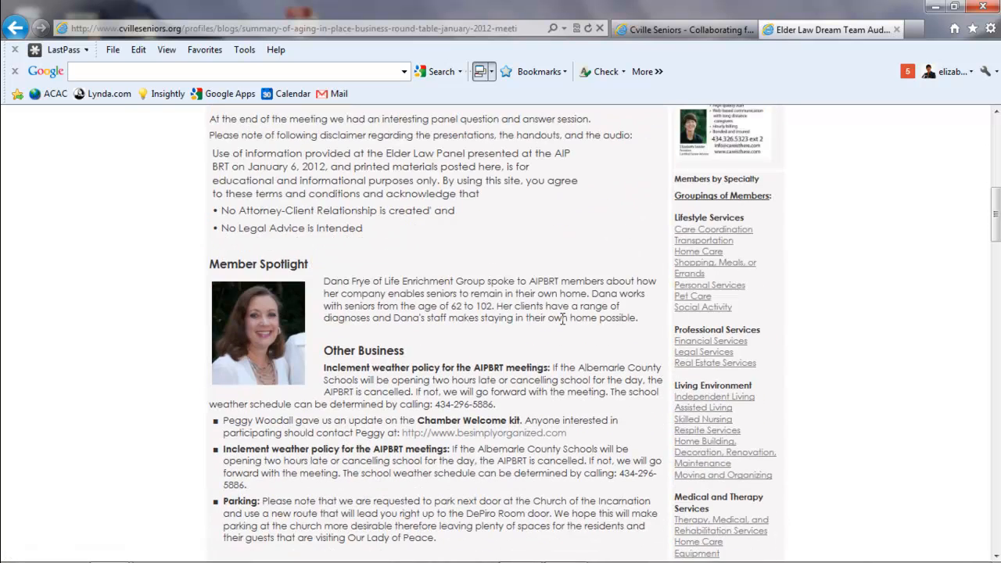
pyautogui.scroll(-3, 562, 319)
pyautogui.scroll(-3, 562, 319)
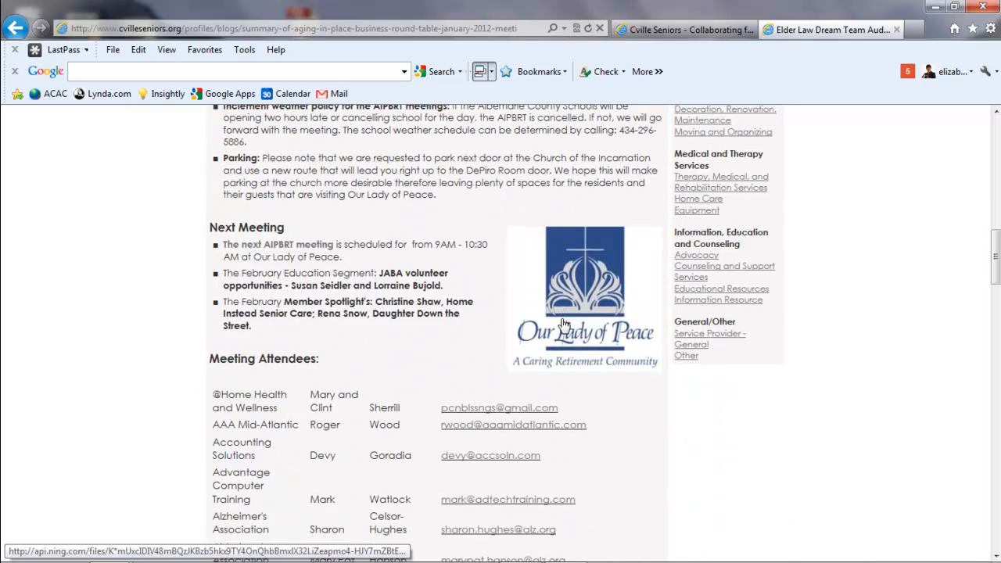
pyautogui.scroll(-2, 561, 319)
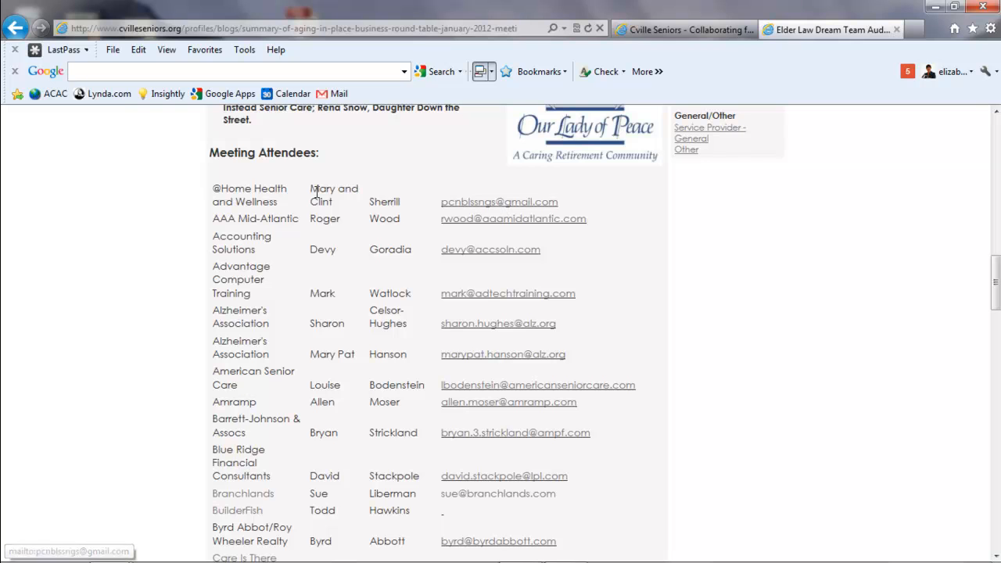
pyautogui.scroll(8, 298, 495)
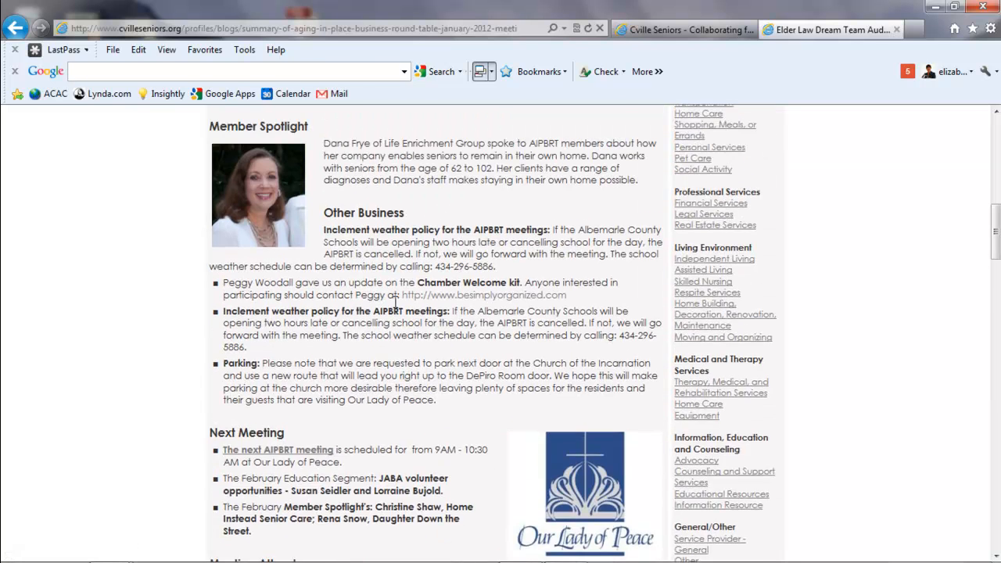
# Return to the Cville Seniors home page and start a new blog post from its Blog Posts section.
pyautogui.click(679, 31)
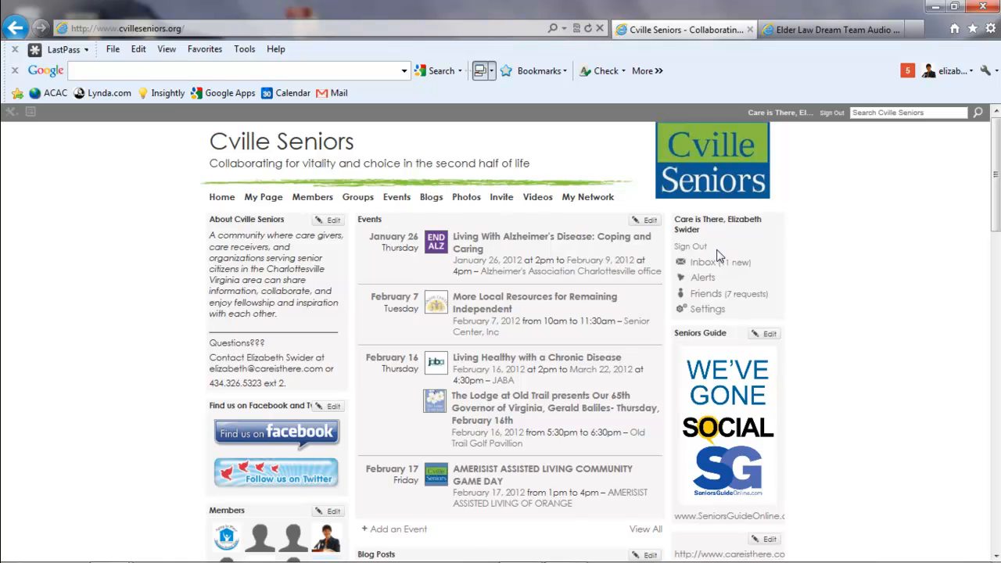
pyautogui.scroll(-3, 472, 430)
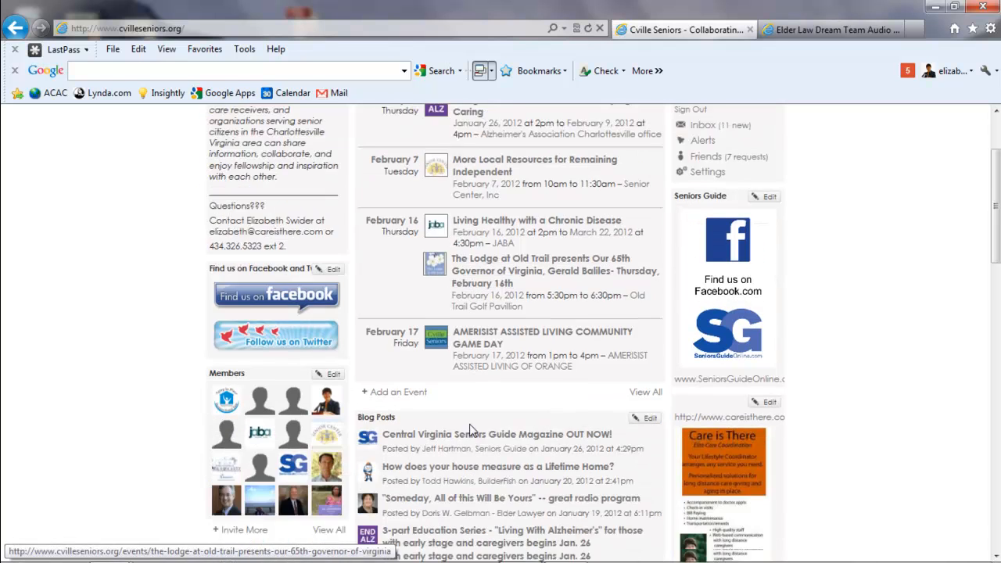
pyautogui.scroll(-3, 475, 426)
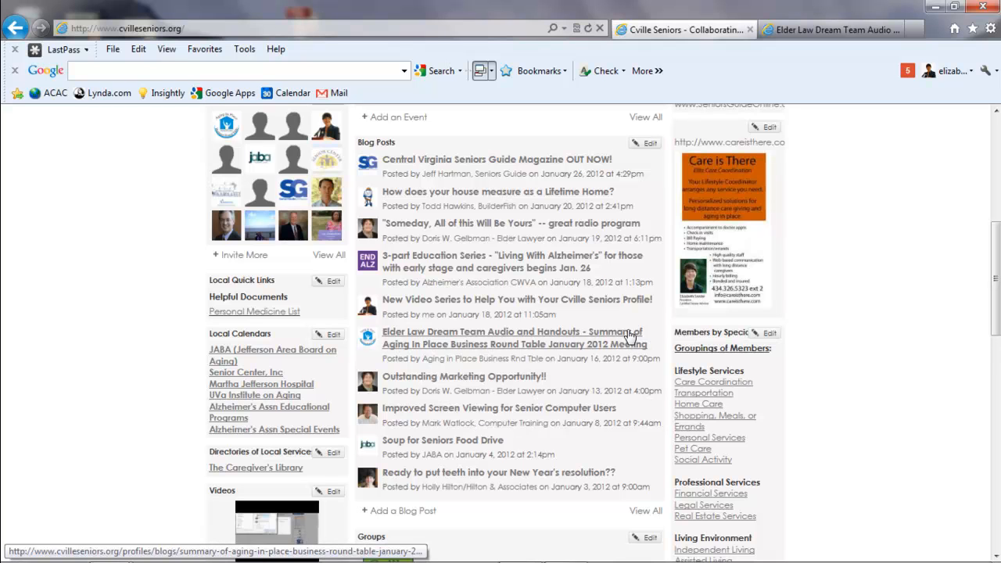
pyautogui.click(407, 511)
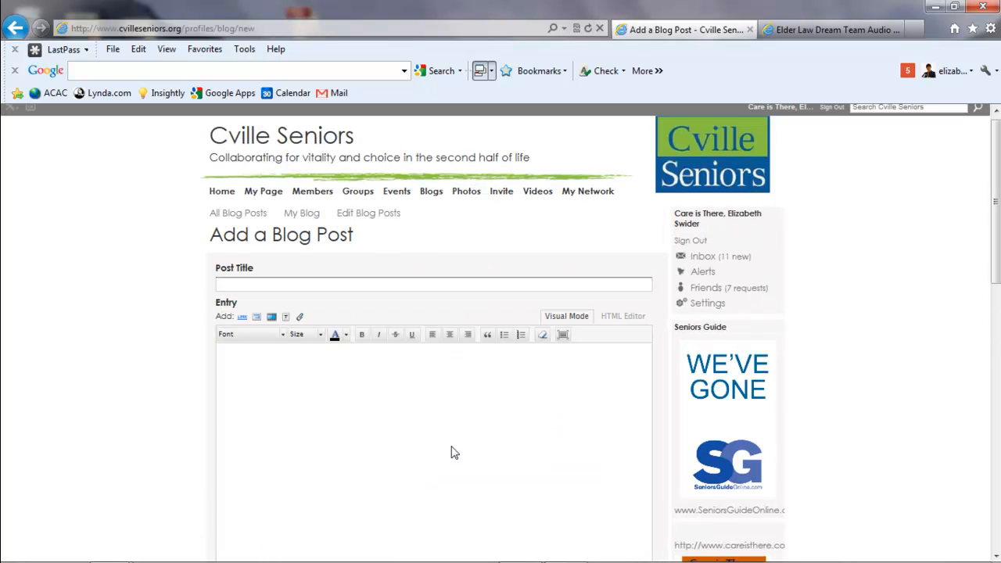
# Title the blog post "Circles of Care Presentation".
pyautogui.click(273, 286)
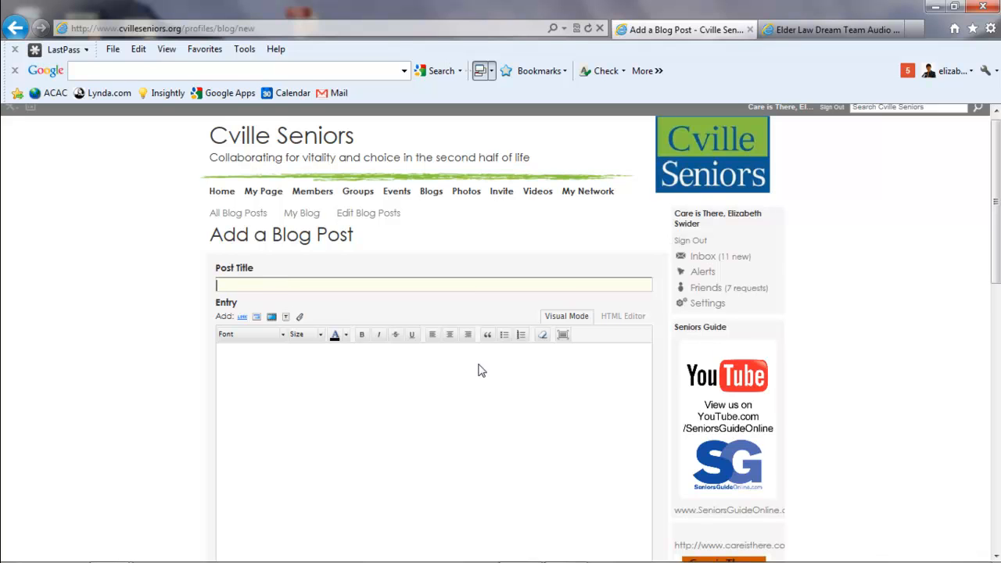
pyautogui.write('Circles of')
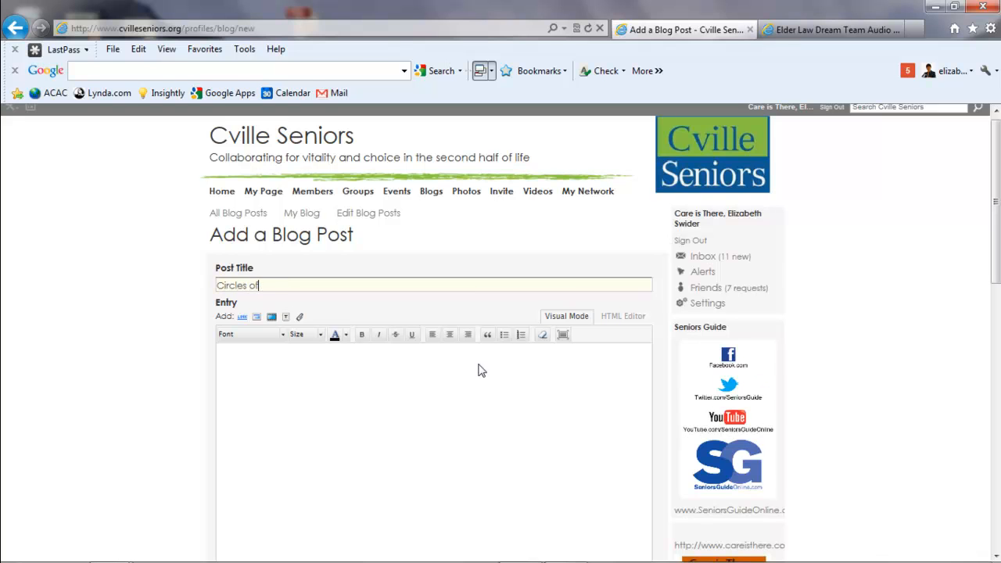
pyautogui.write(' Care Presentation')
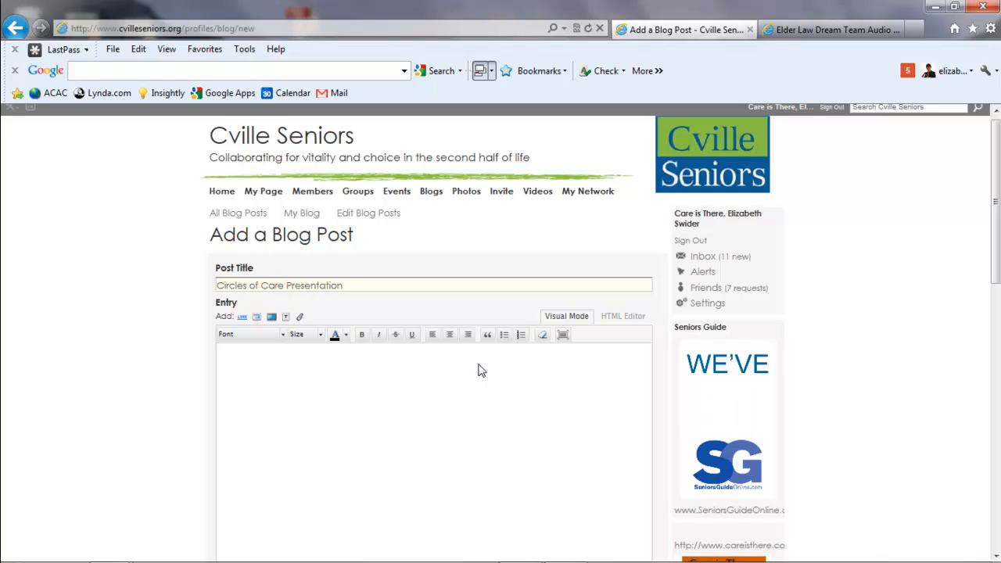
# Write "Here's a copy of my presentation from the last Parkinson's Assn meeting. Enjoy!" in the post's entry, followed by a new line.
pyautogui.click(264, 371)
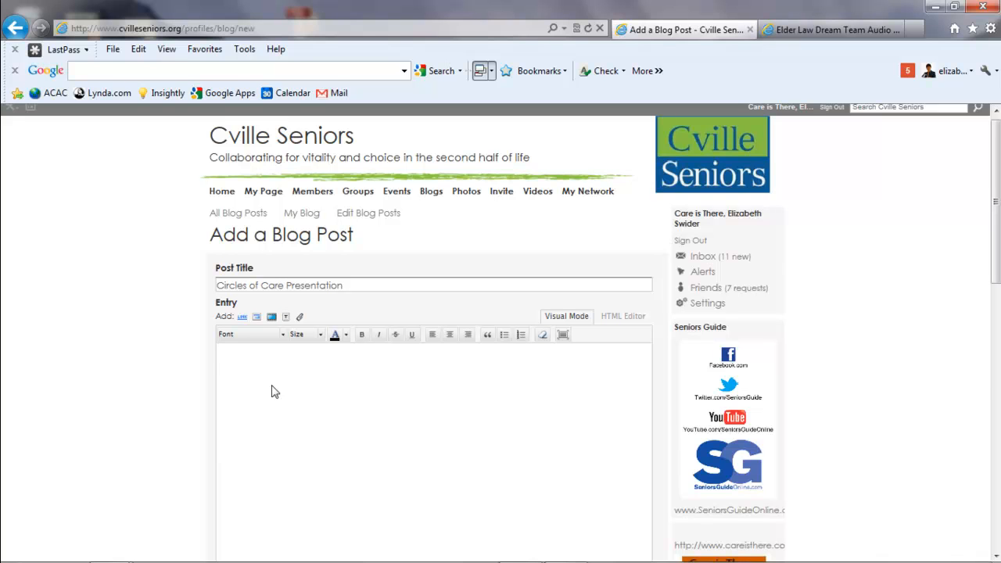
pyautogui.write("Here's ")
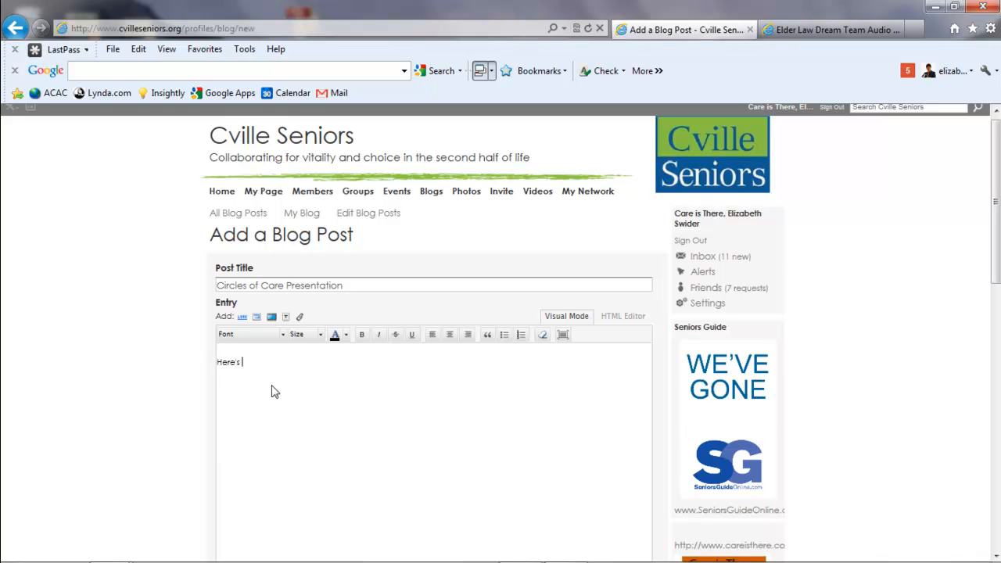
pyautogui.write('a copy of my')
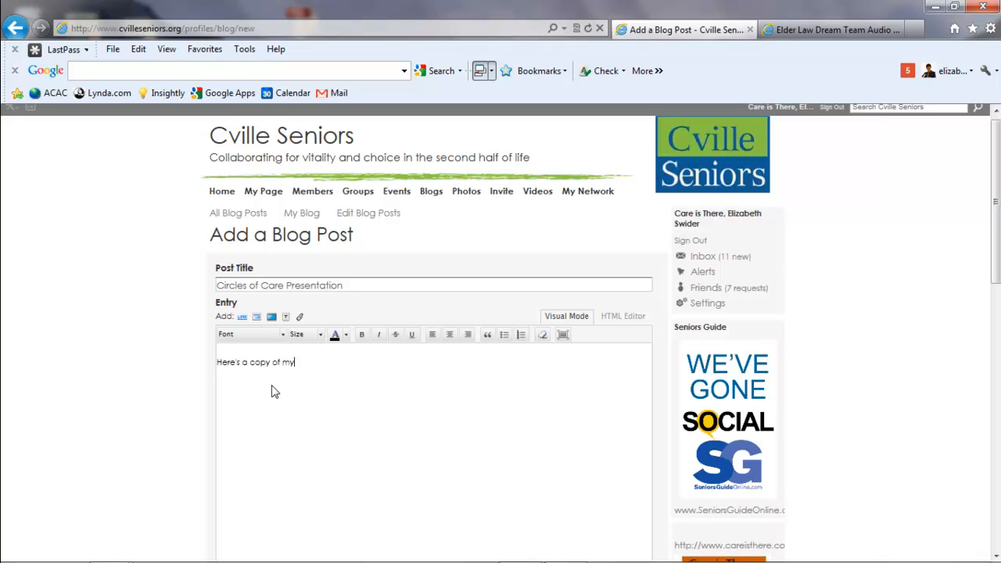
pyautogui.write(' presentation from the last Parkins')
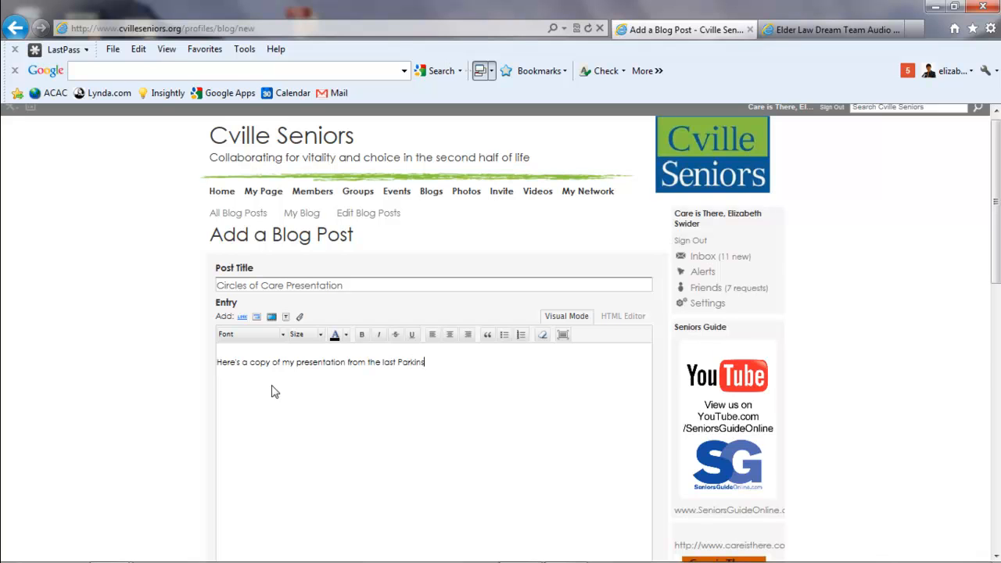
pyautogui.write('on s ')
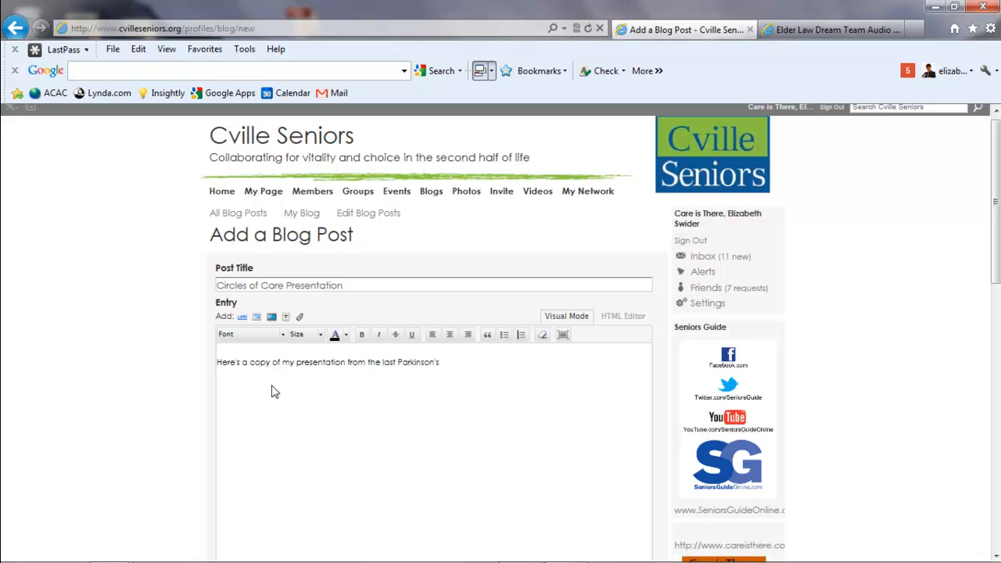
pyautogui.write('Assn meeting.  Enjoy')
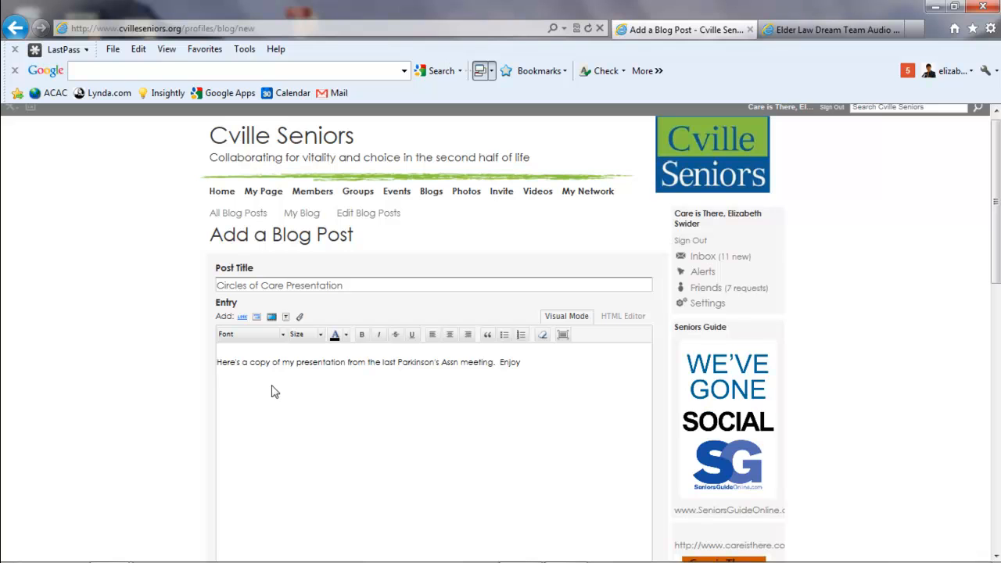
pyautogui.write('!')
pyautogui.press('Return')
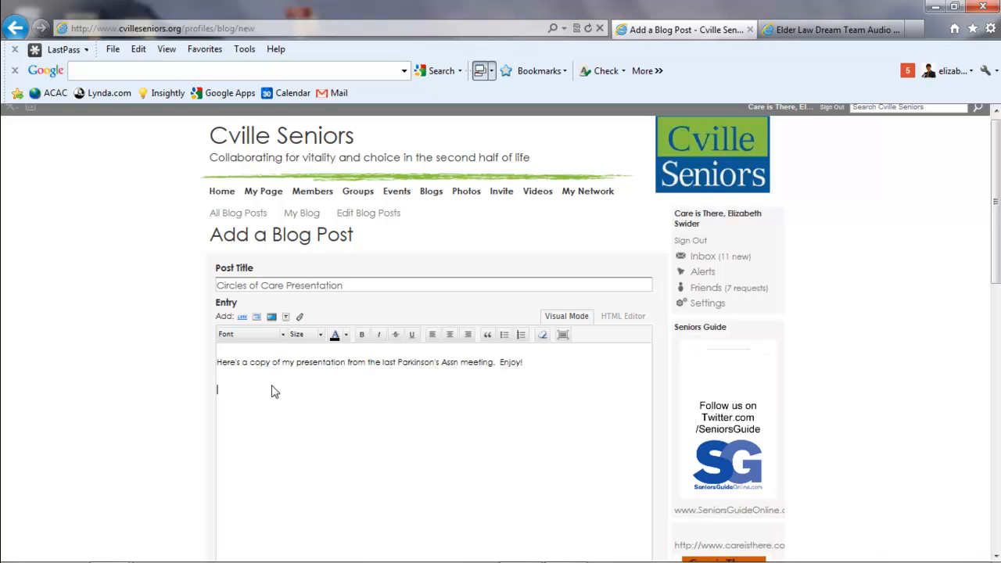
# Upload the 1_Circles_of_Care PDF from the Desktop as a file for the blog entry.
pyautogui.click(300, 317)
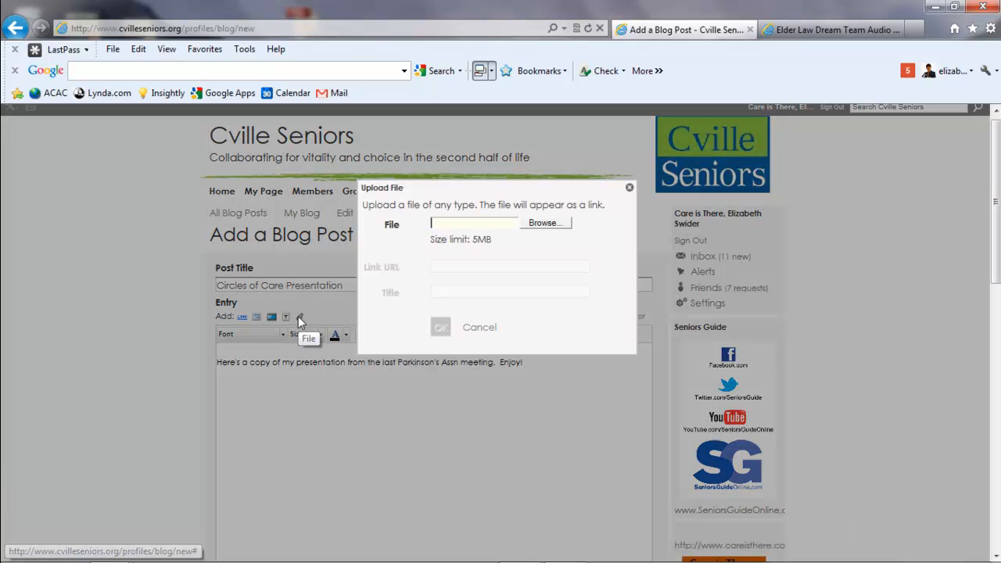
pyautogui.click(545, 224)
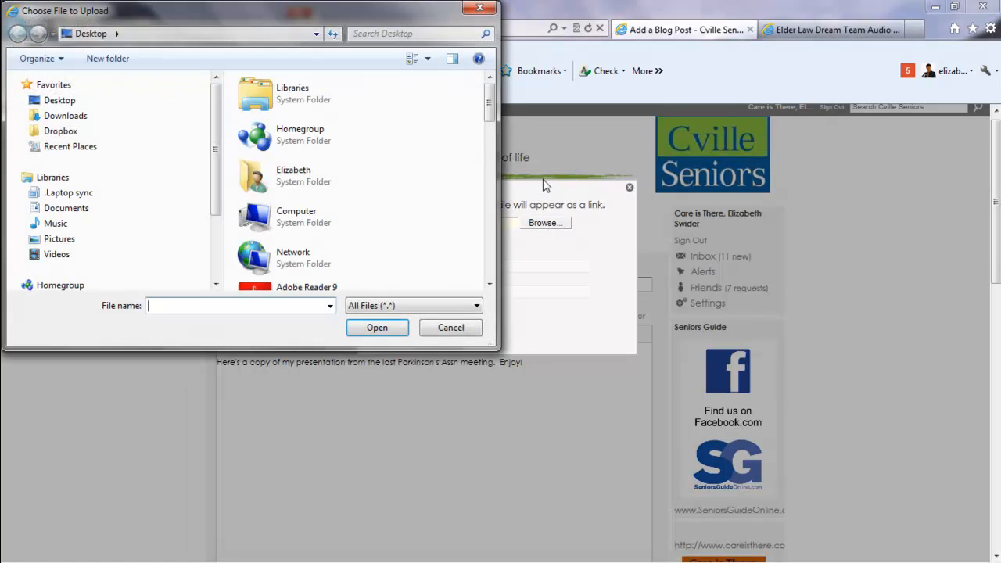
pyautogui.moveTo(489, 113); pyautogui.dragTo(489, 168)
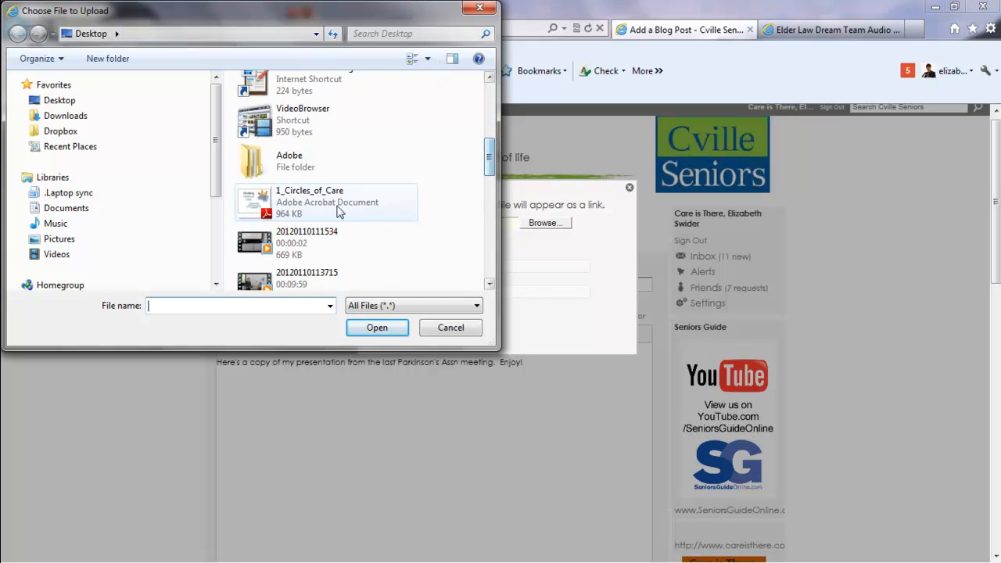
pyautogui.click(298, 206)
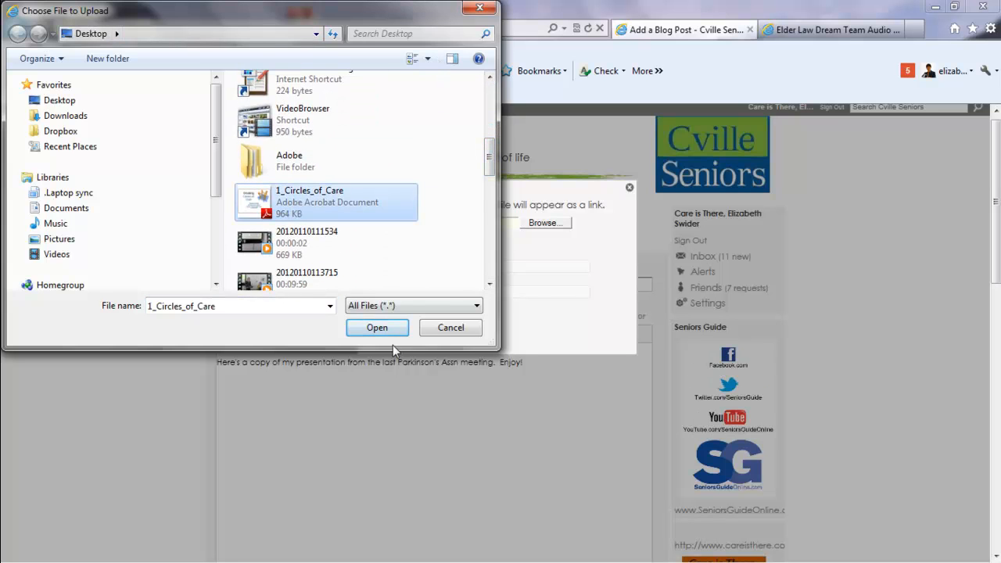
pyautogui.click(376, 328)
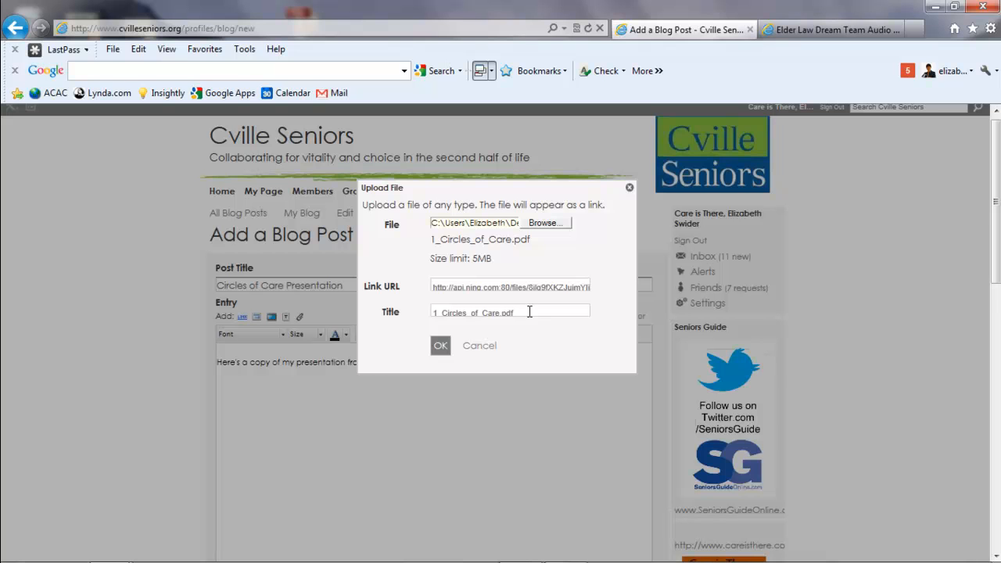
# Change the uploaded file's link title to "Circles of Care Presentation" and insert the link into the entry.
pyautogui.moveTo(529, 313); pyautogui.dragTo(413, 311)
pyautogui.write('Cir')
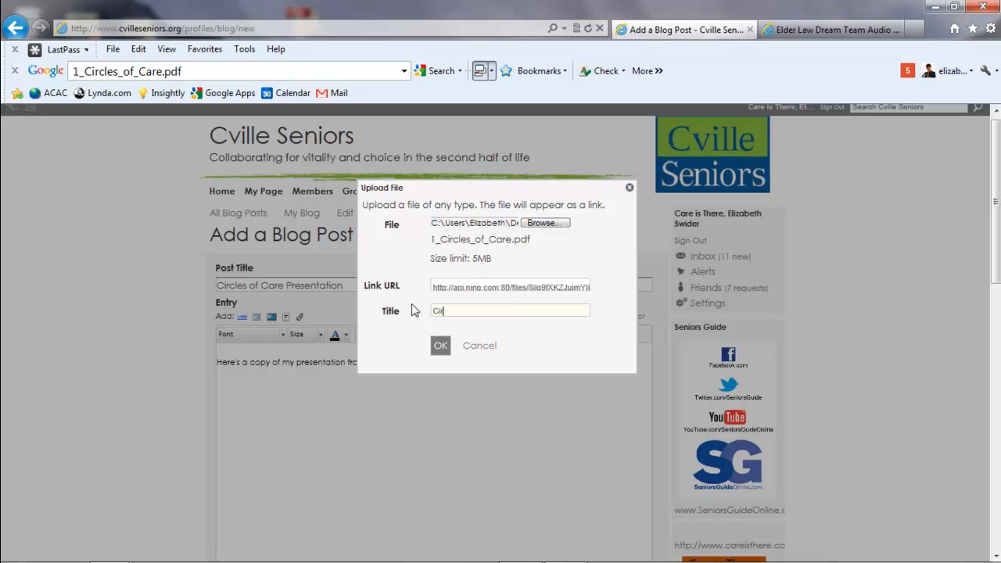
pyautogui.write('c')
pyautogui.press('BackSpace')
pyautogui.write('cles of Care Presen')
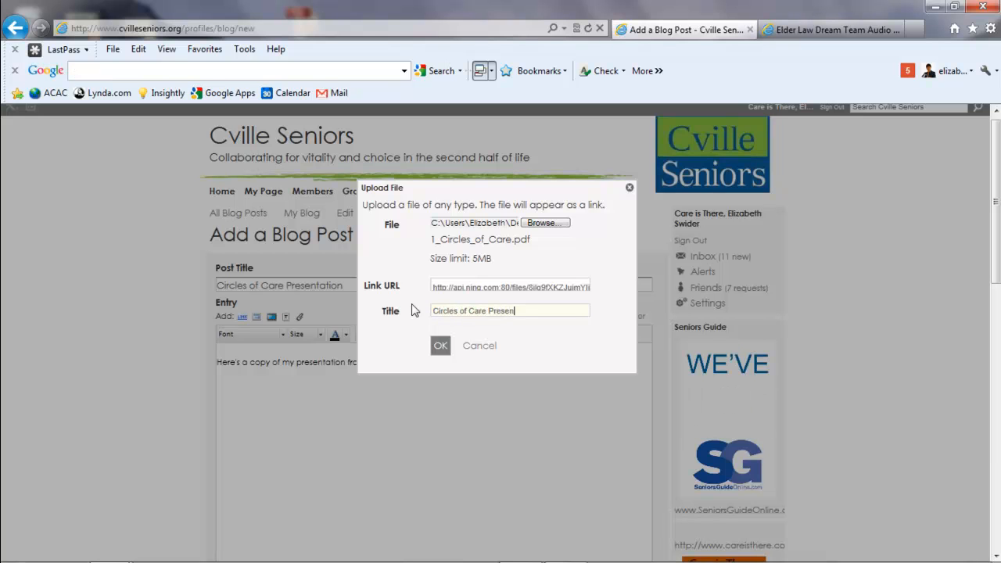
pyautogui.write('tation')
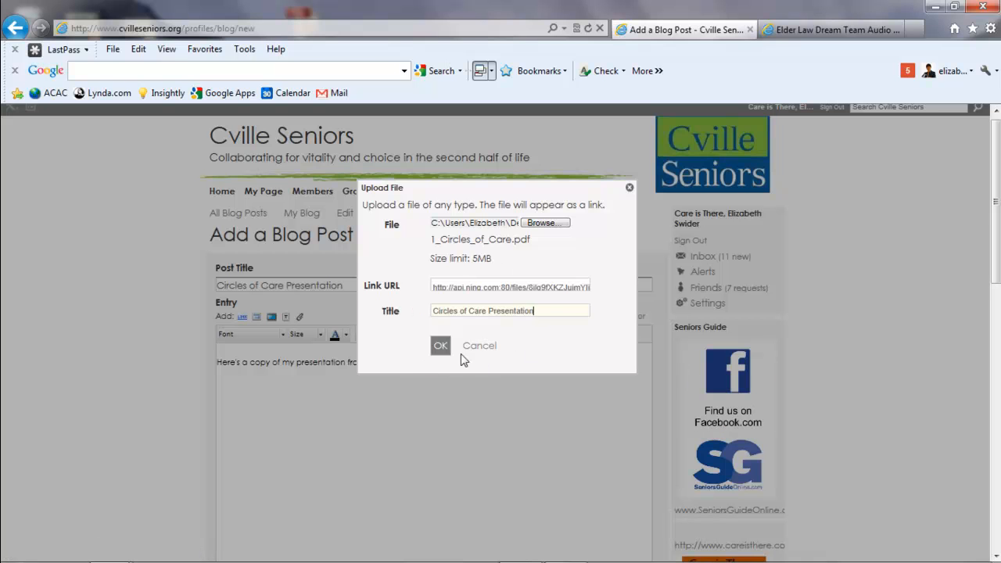
pyautogui.click(441, 348)
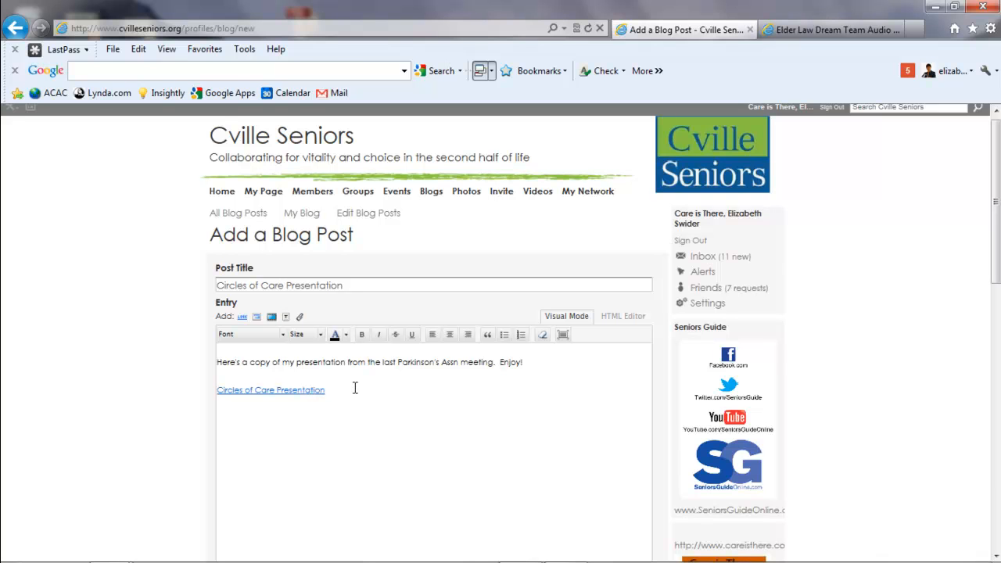
# Add the line "See more information at our website." below the presentation link.
pyautogui.press('Return')
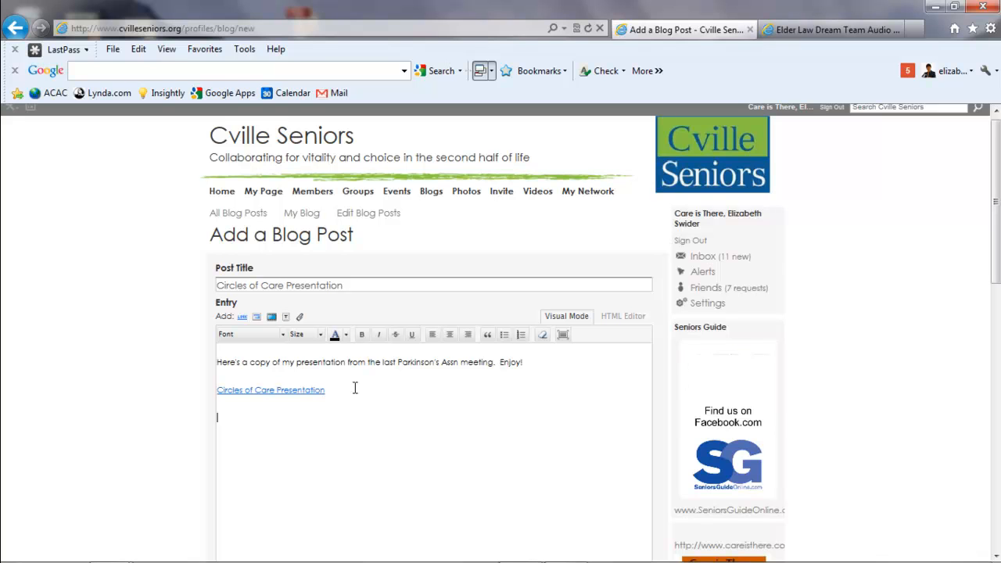
pyautogui.write('See')
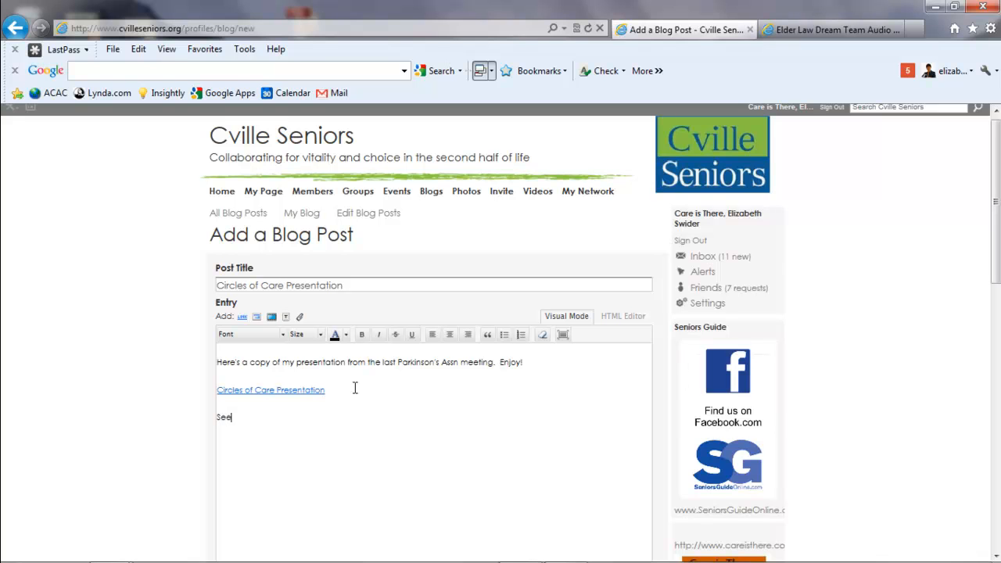
pyautogui.write(' more informatio')
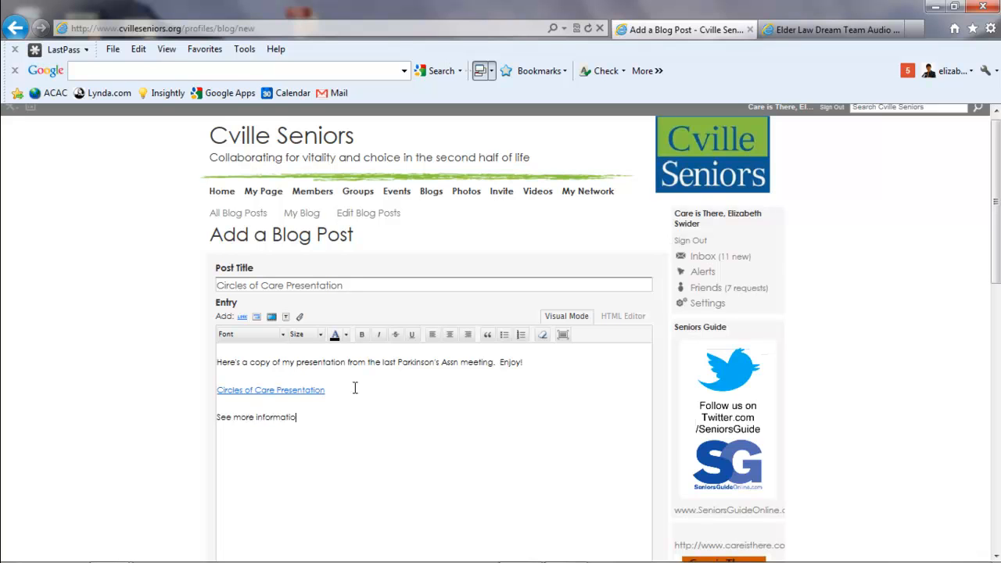
pyautogui.write('n at our website.')
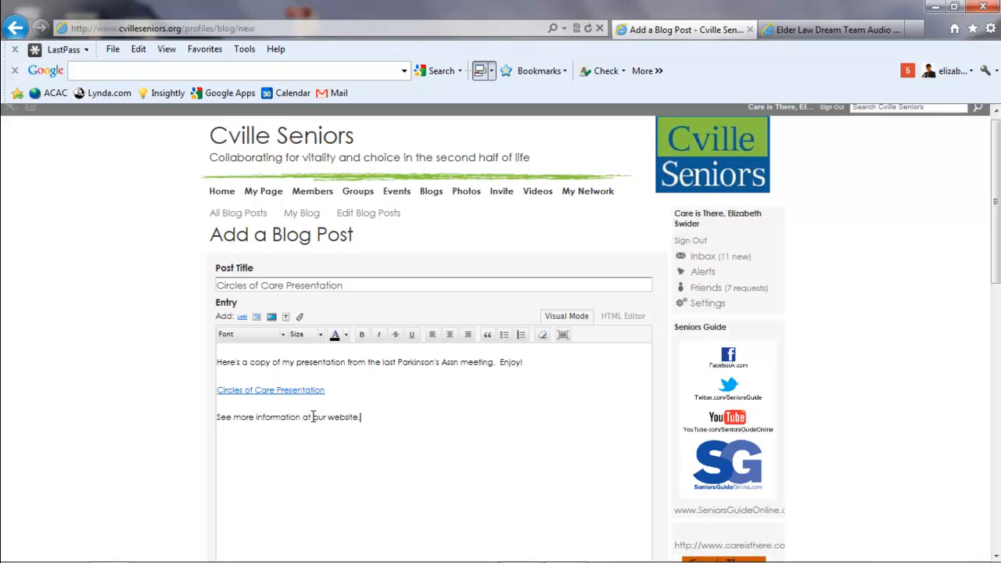
pyautogui.moveTo(313, 417); pyautogui.dragTo(340, 417)
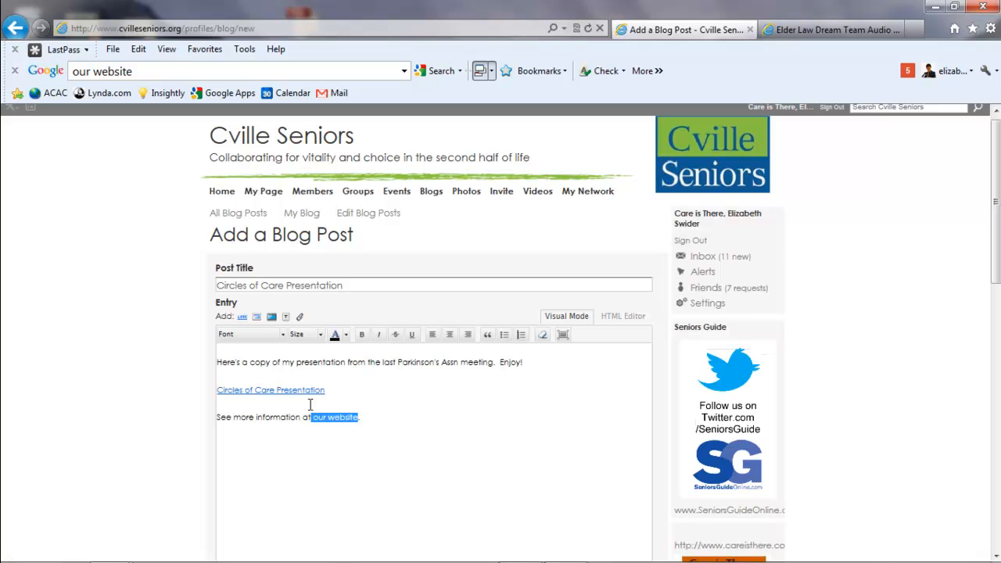
pyautogui.click(242, 320)
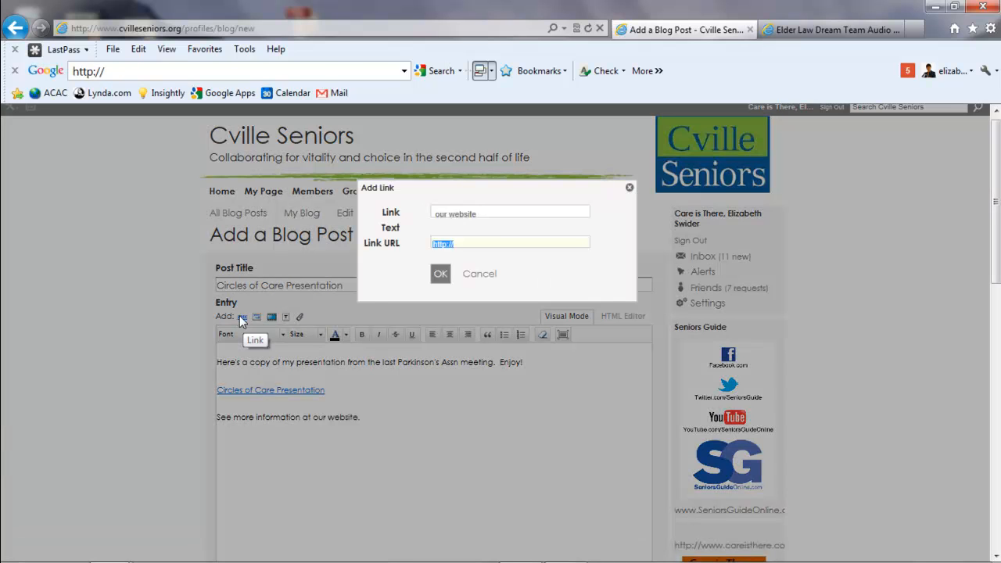
pyautogui.click(465, 244)
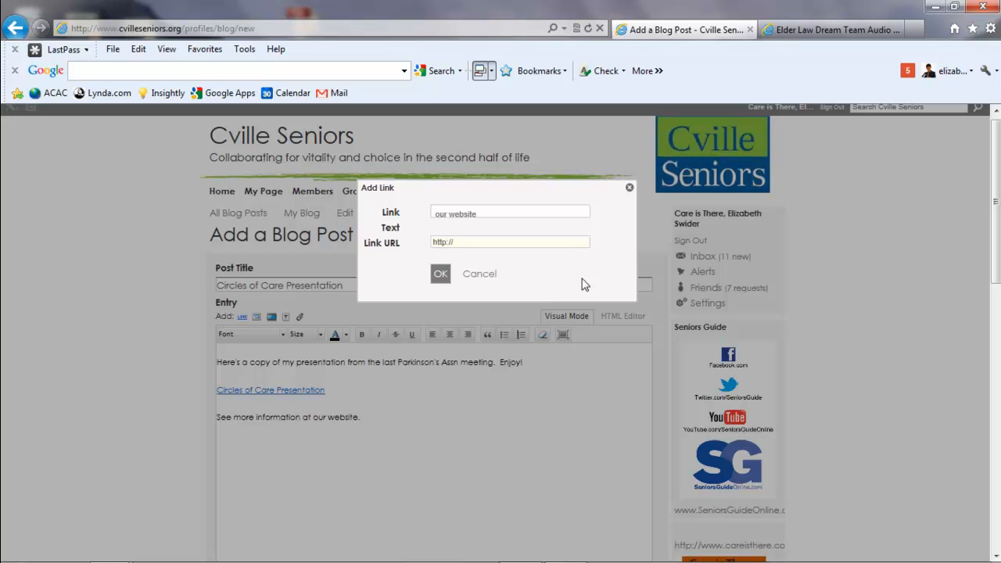
pyautogui.write('www')
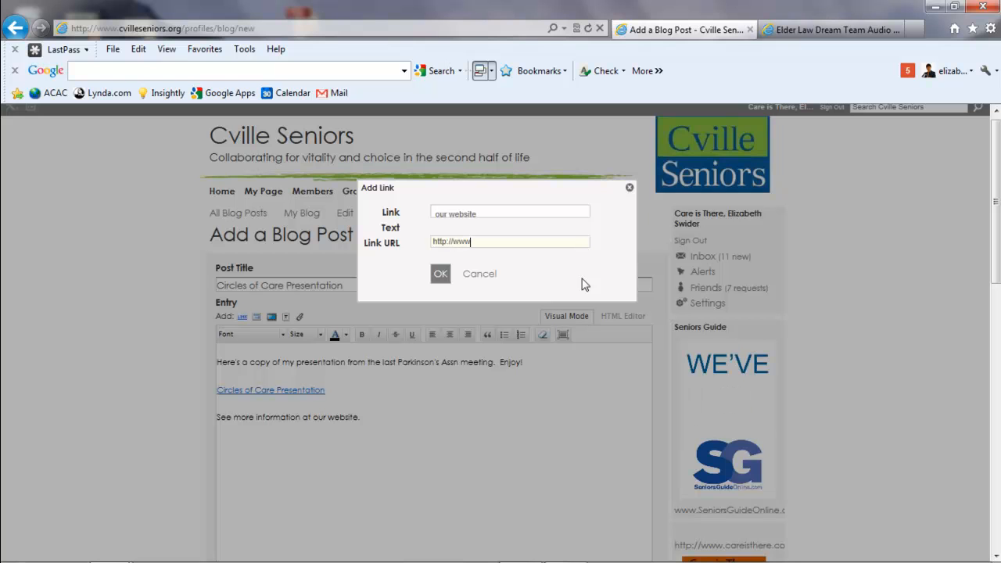
pyautogui.write('.careis')
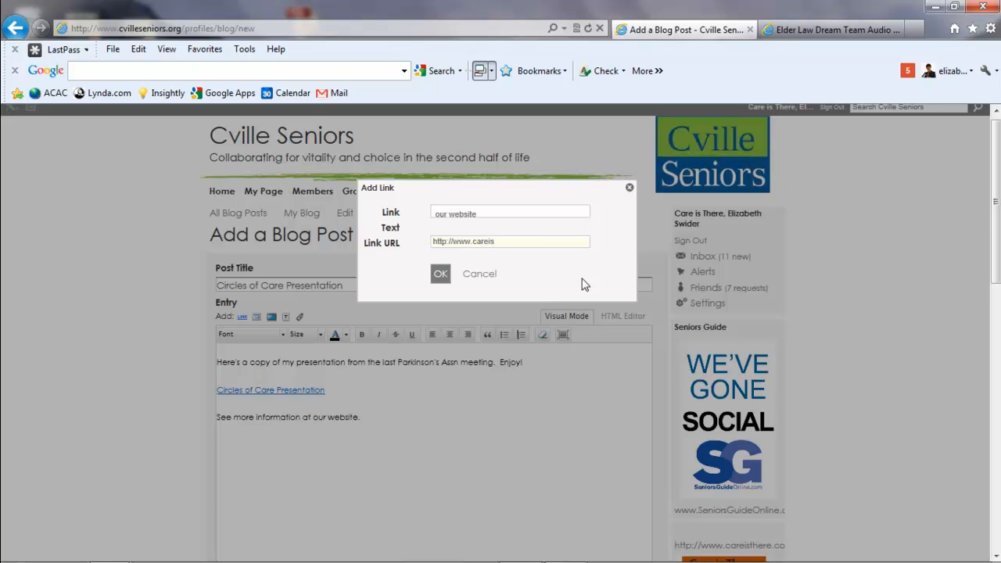
pyautogui.write('there.com')
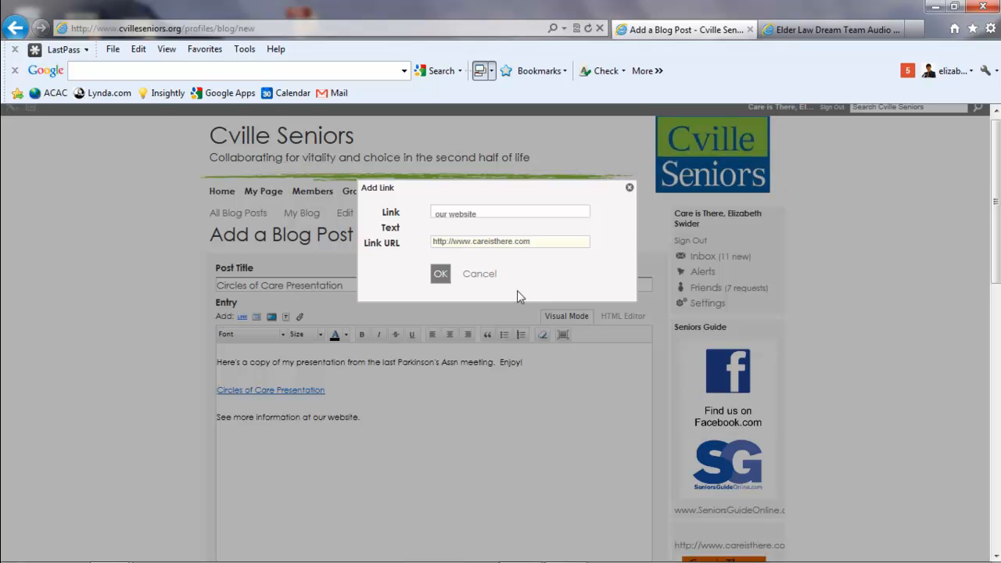
pyautogui.click(441, 273)
pyautogui.write('.')
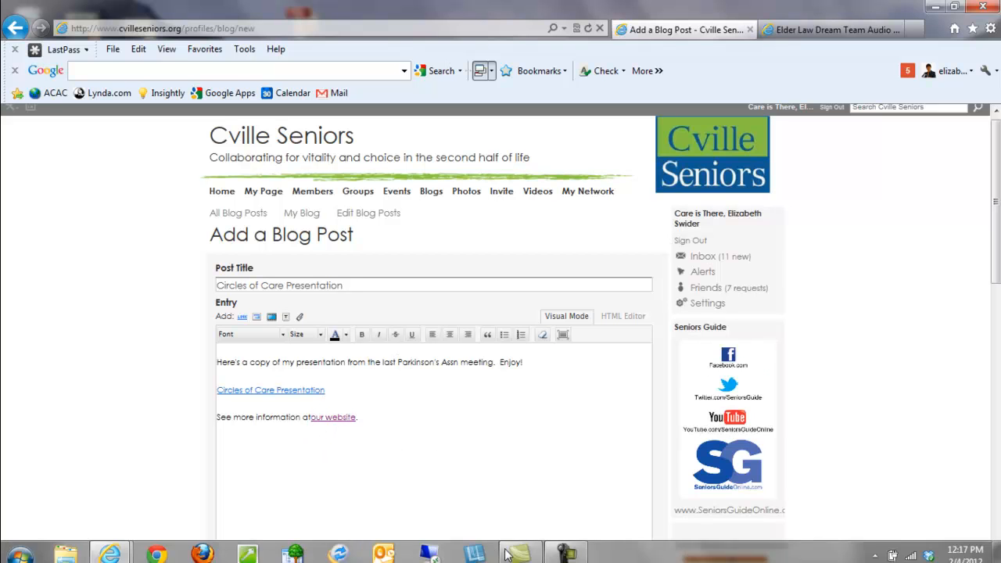
pyautogui.moveTo(520, 548)
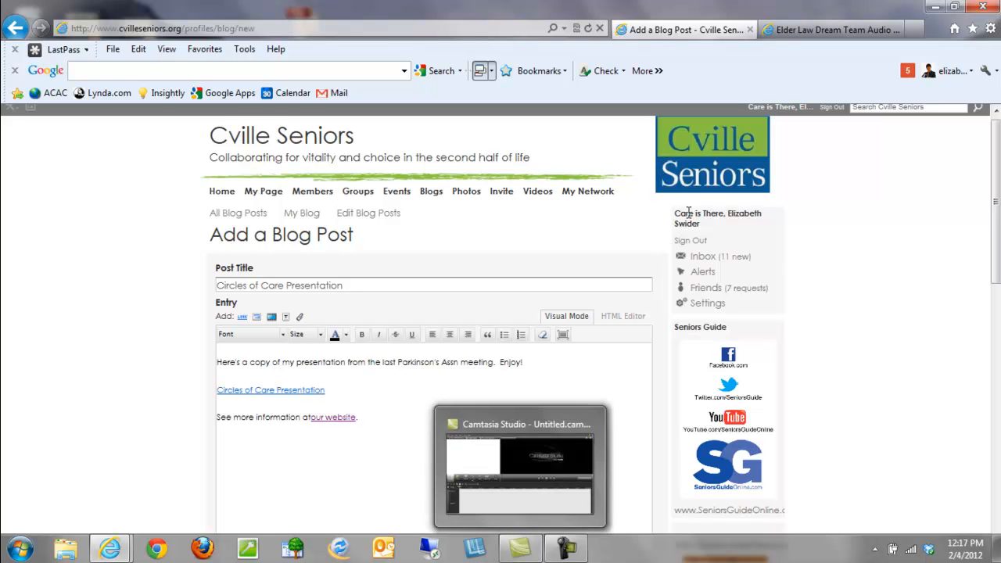
# Add a line break after the website sentence and publish the blog post.
pyautogui.click(412, 417)
pyautogui.press('Return')
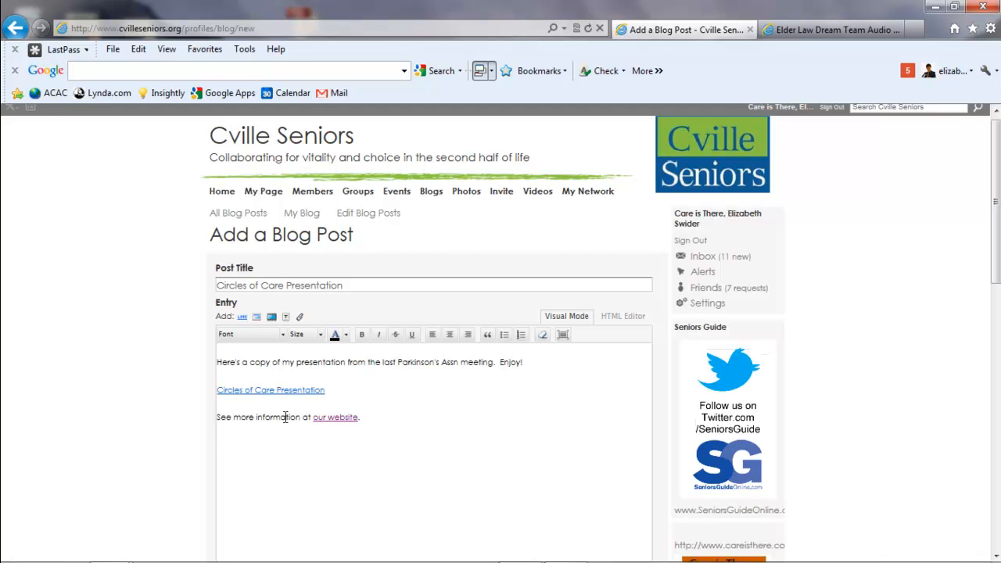
pyautogui.moveTo(996, 198); pyautogui.dragTo(996, 370)
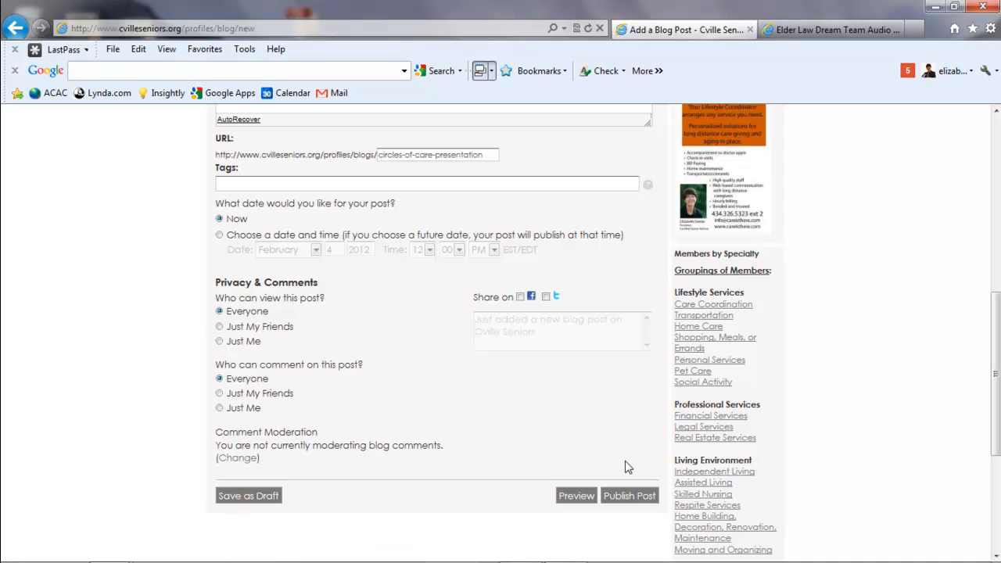
pyautogui.click(630, 495)
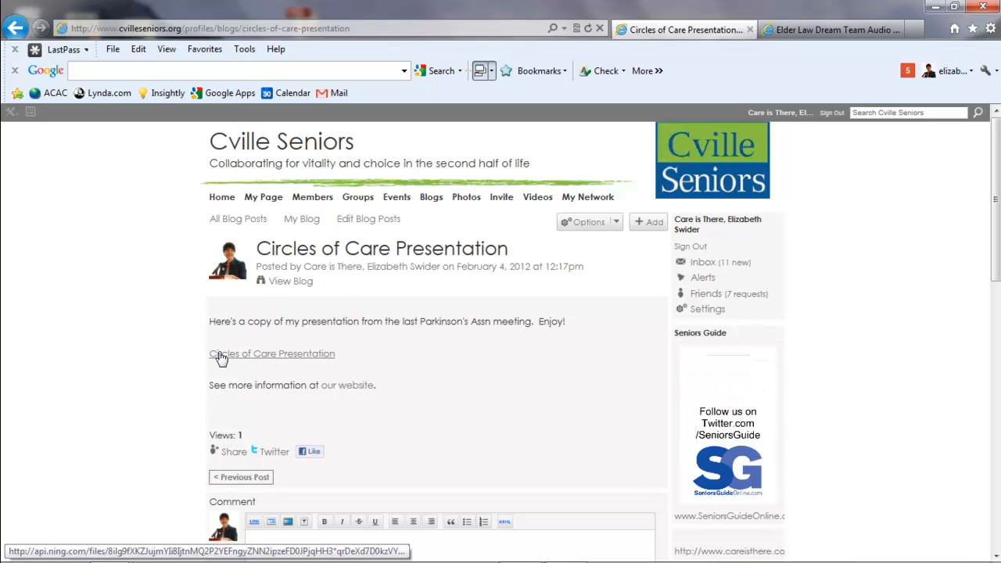
# Test the post's "Circles of Care Presentation" link by browsing the PDF's pages, and return to the published post.
pyautogui.click(294, 360)
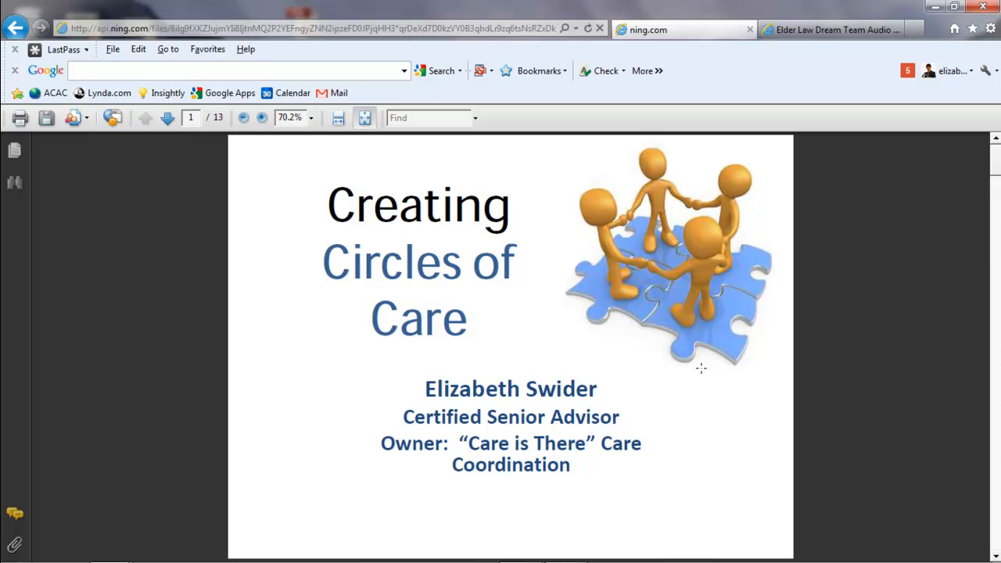
pyautogui.scroll(-14, 701, 368)
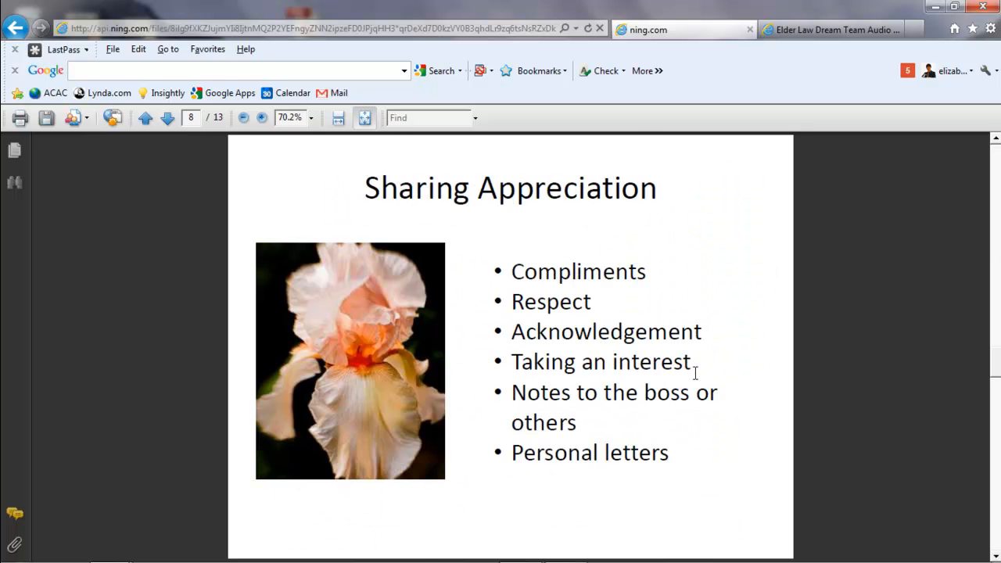
pyautogui.scroll(14, 695, 374)
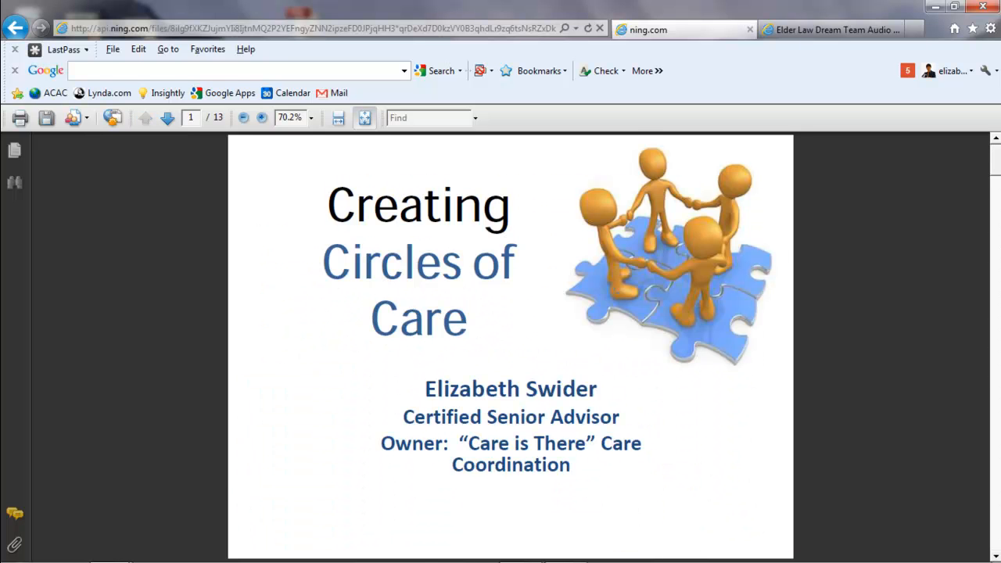
pyautogui.click(18, 28)
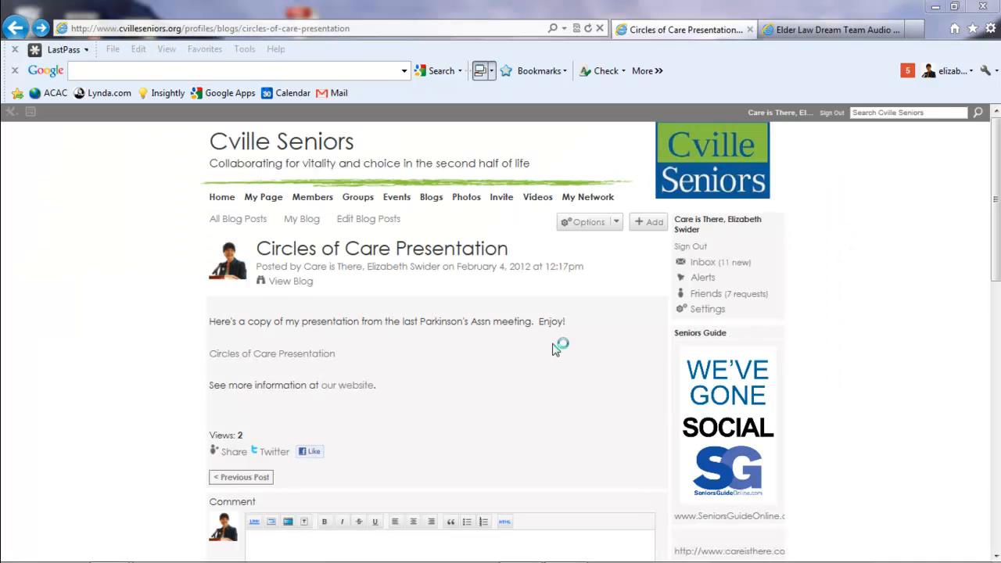
# Test the post's "our website" link by looking through the Care Is There home page, and close that page.
pyautogui.click(345, 393)
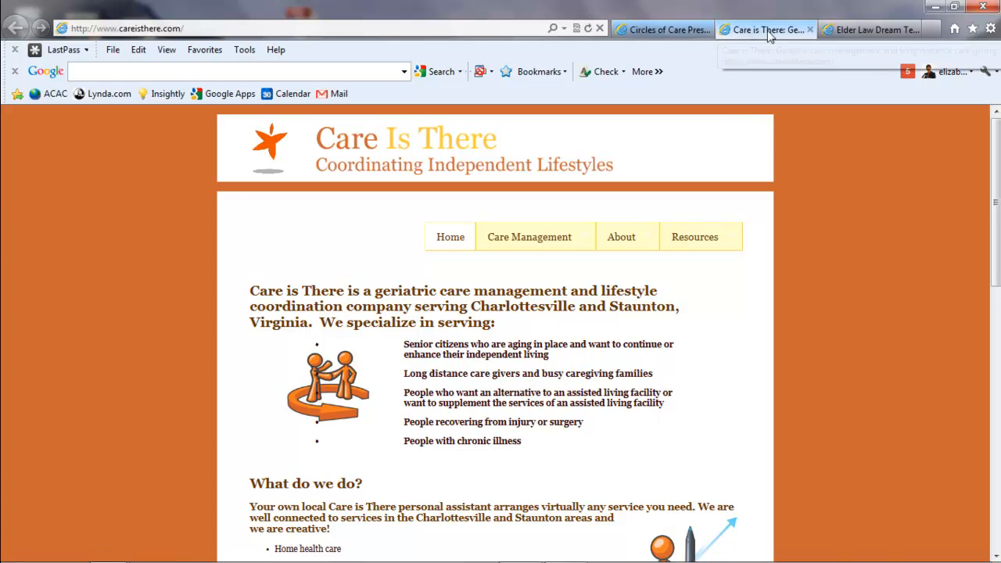
pyautogui.scroll(-3, 643, 474)
pyautogui.scroll(-2, 643, 474)
pyautogui.scroll(5, 644, 475)
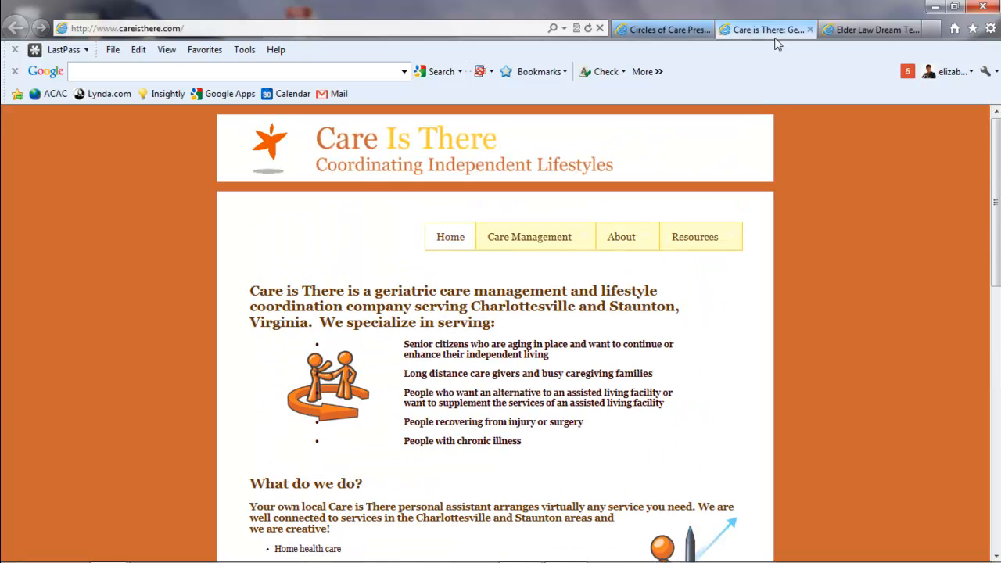
pyautogui.click(811, 29)
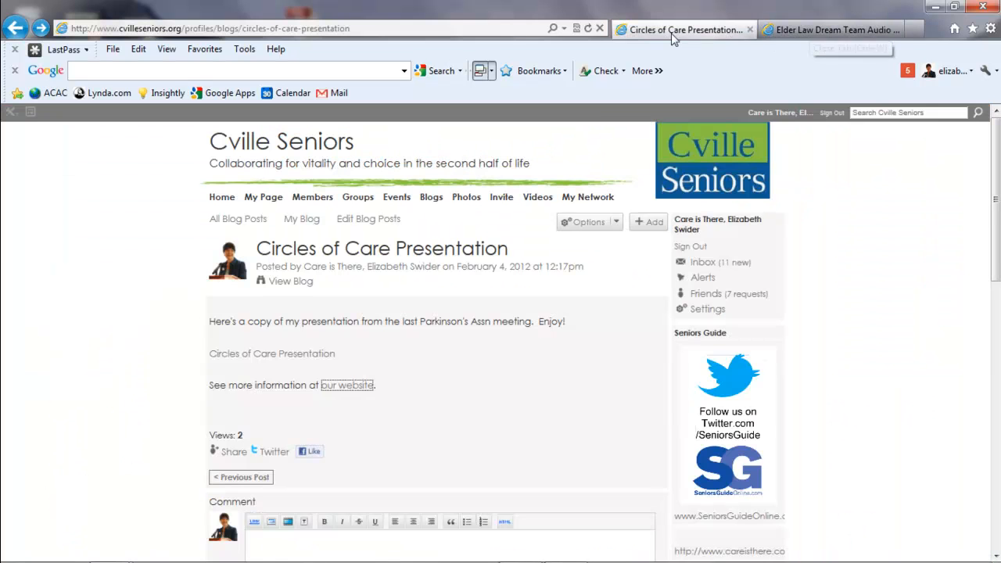